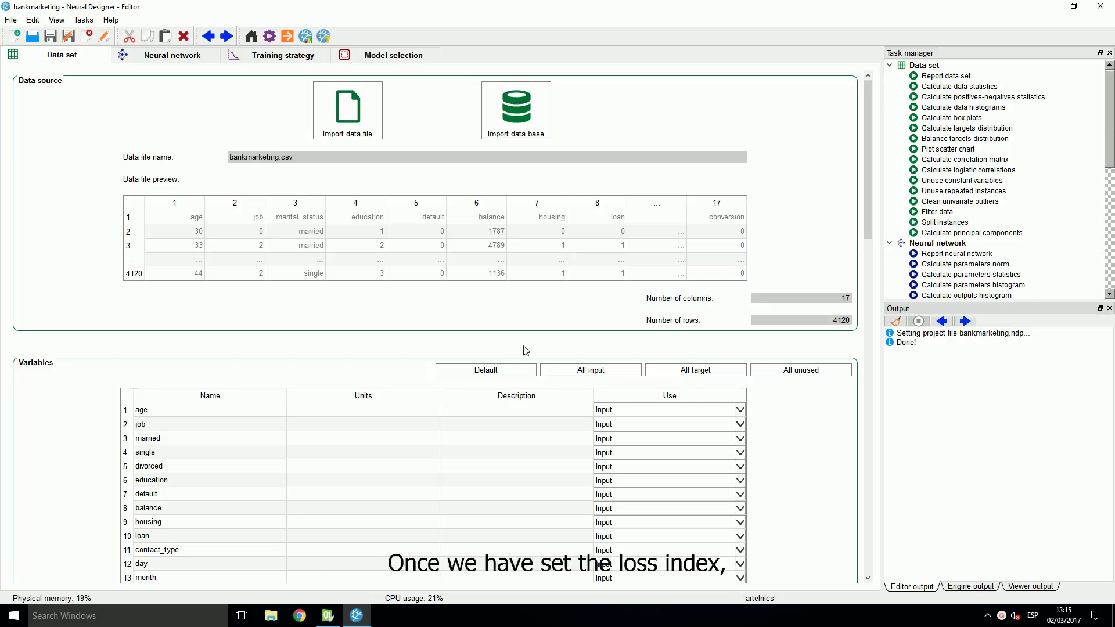
Go to the bankmarketing training strategy settings and expand the Training algorithm dropdown.
click(295, 65)
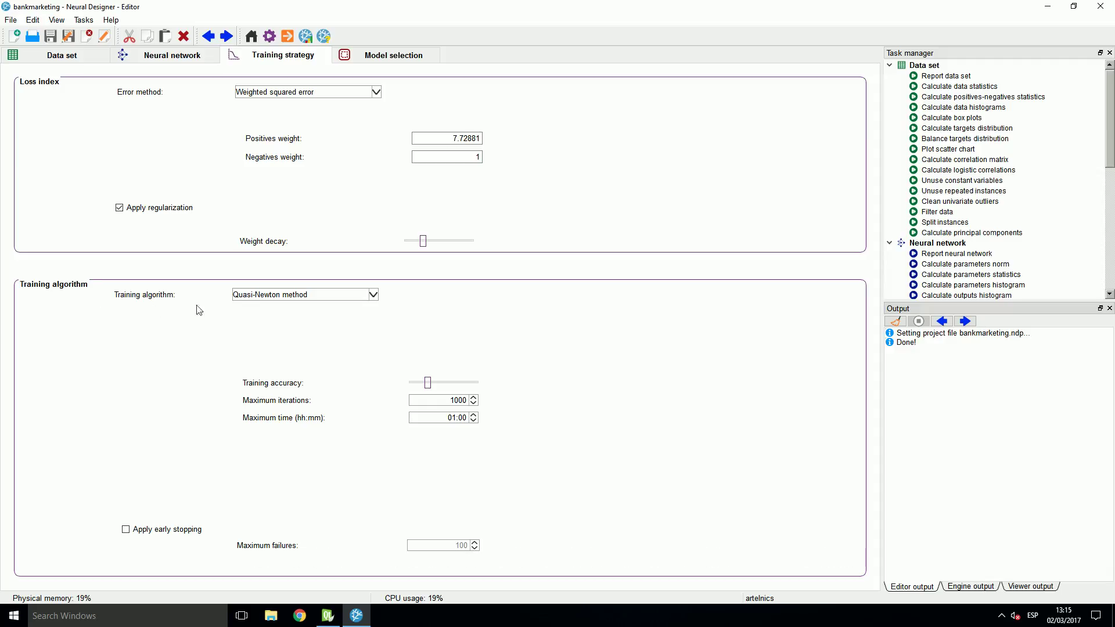
click(311, 300)
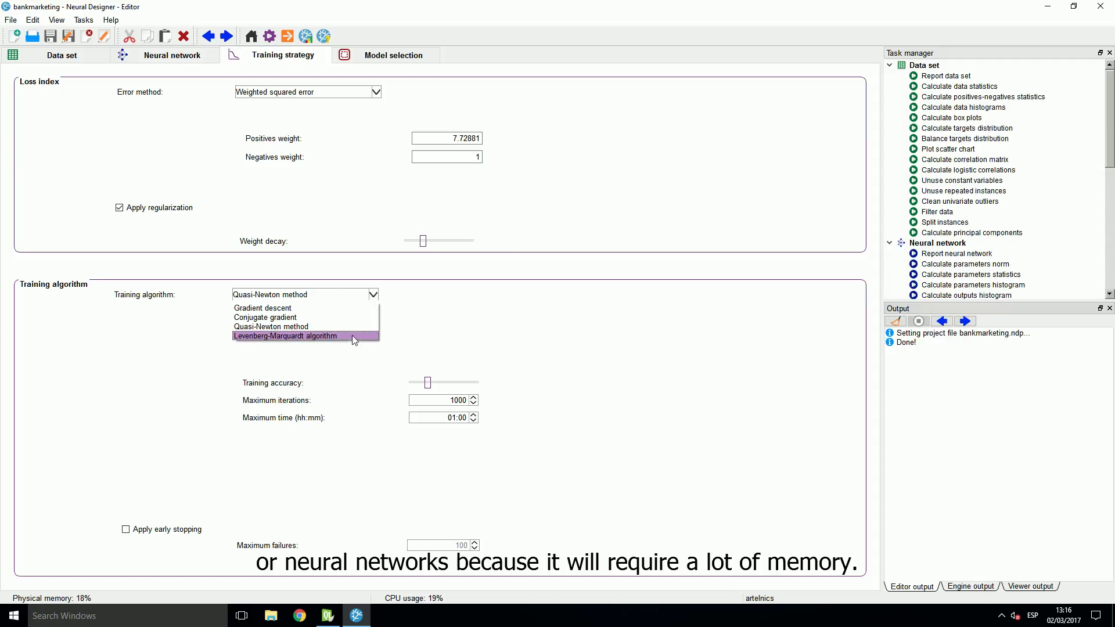
Choose Levenberg-Marquardt as the training algorithm, keeping Weighted squared error as the error method.
click(353, 339)
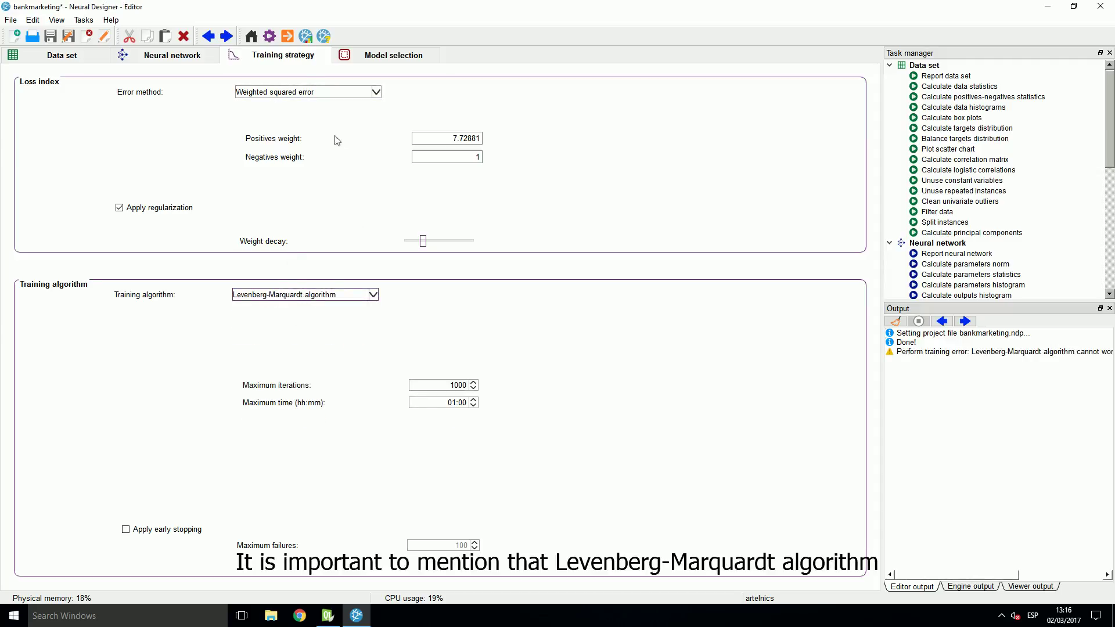
click(320, 94)
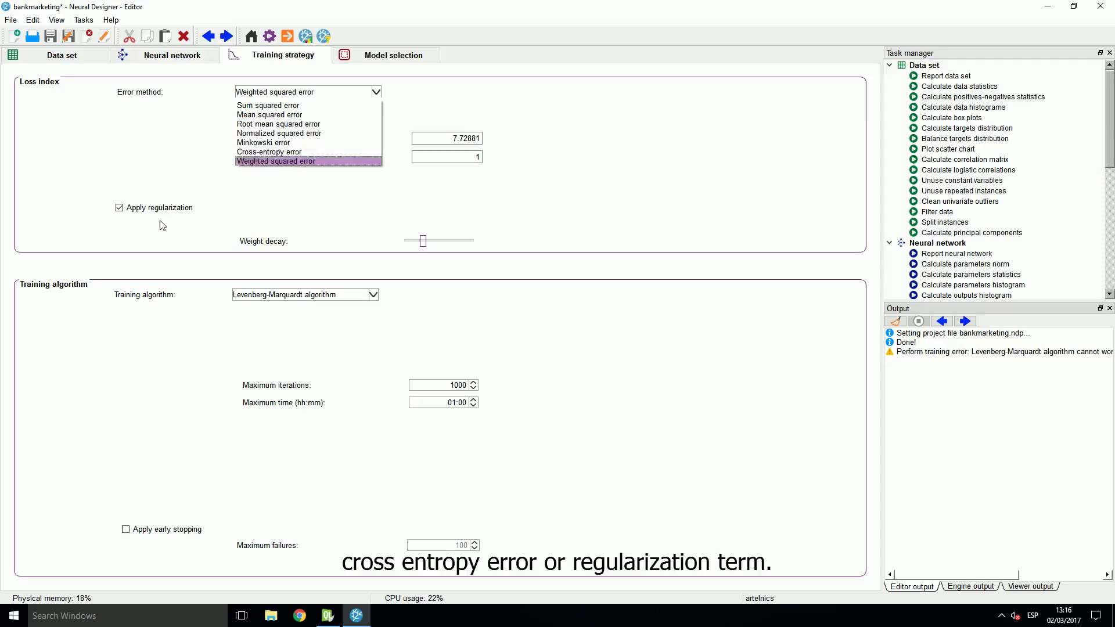
click(303, 340)
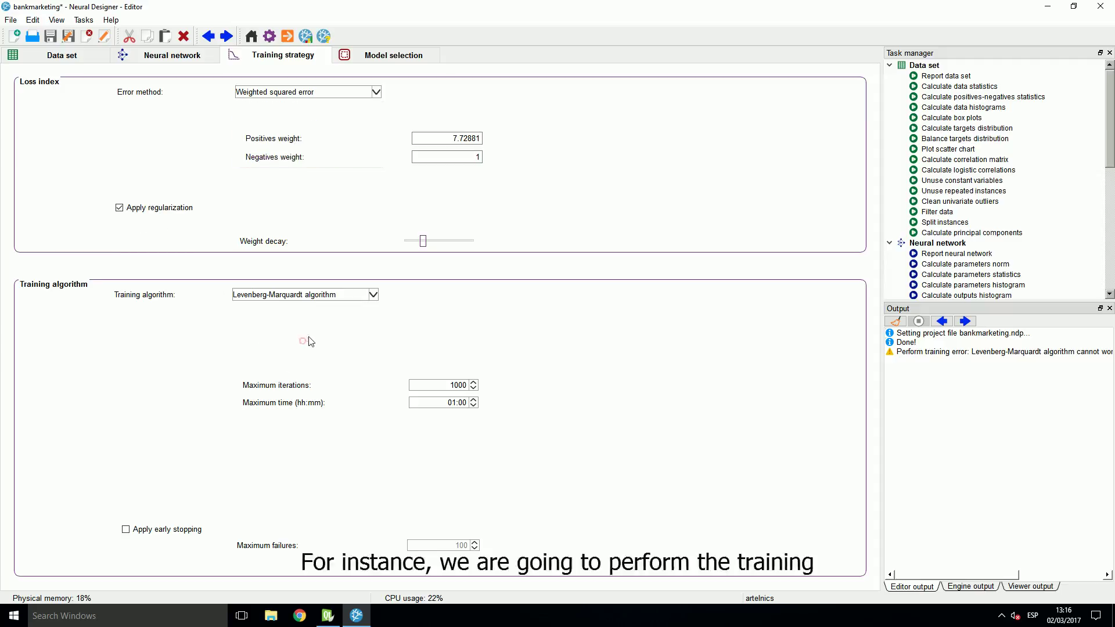
Select Quasi-Newton method and run Perform training, reaching 44 iterations with final loss 0.54.
click(371, 295)
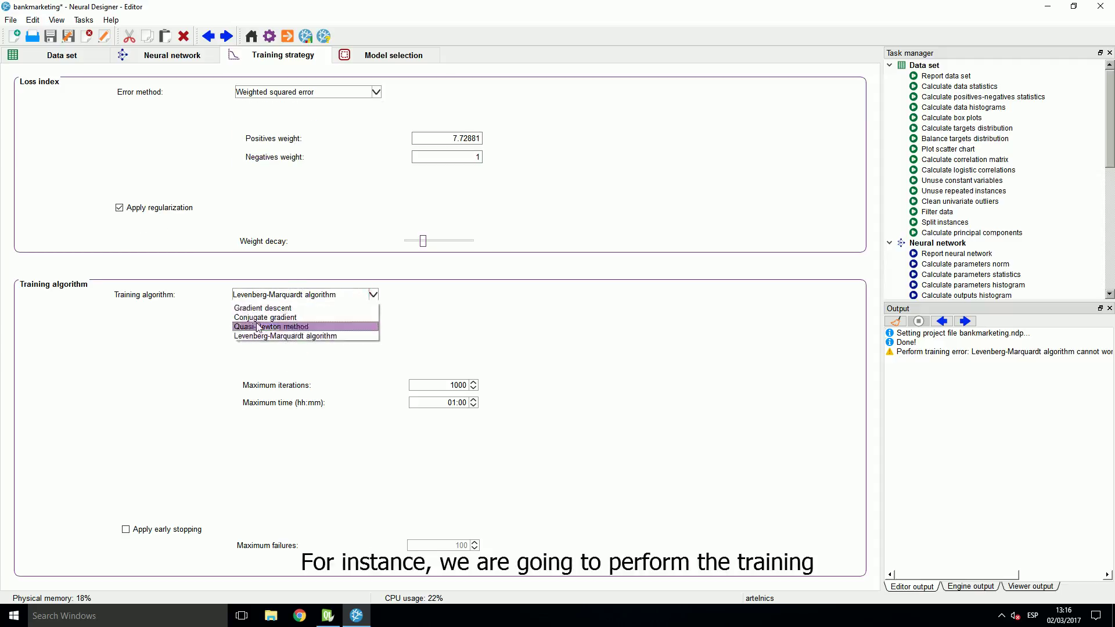
click(257, 328)
scroll(948, 107, down, 10)
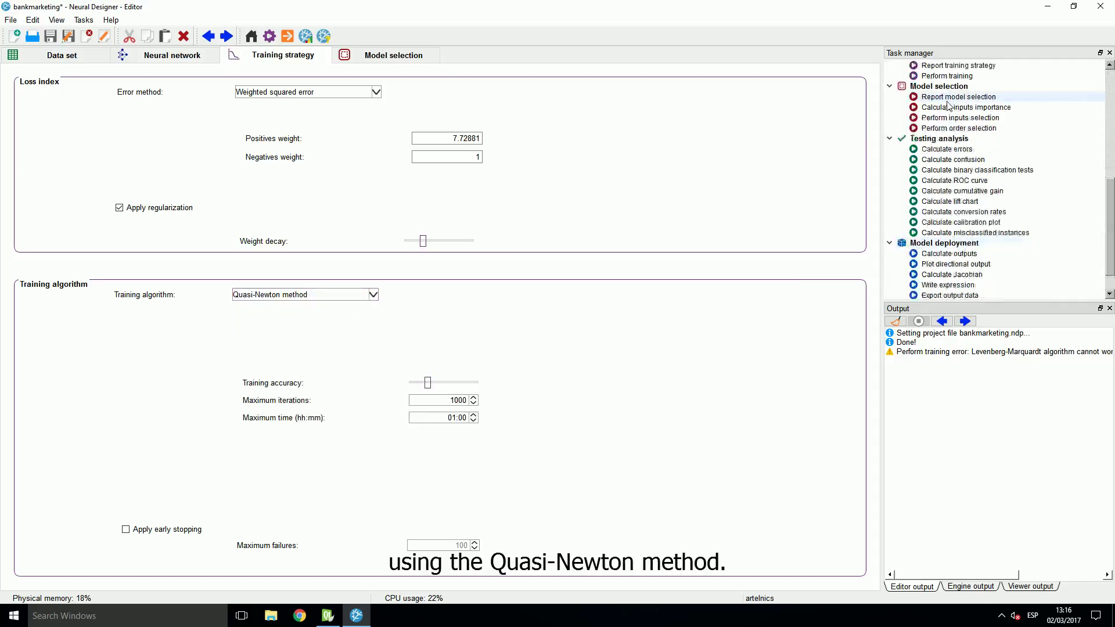
double_click(947, 76)
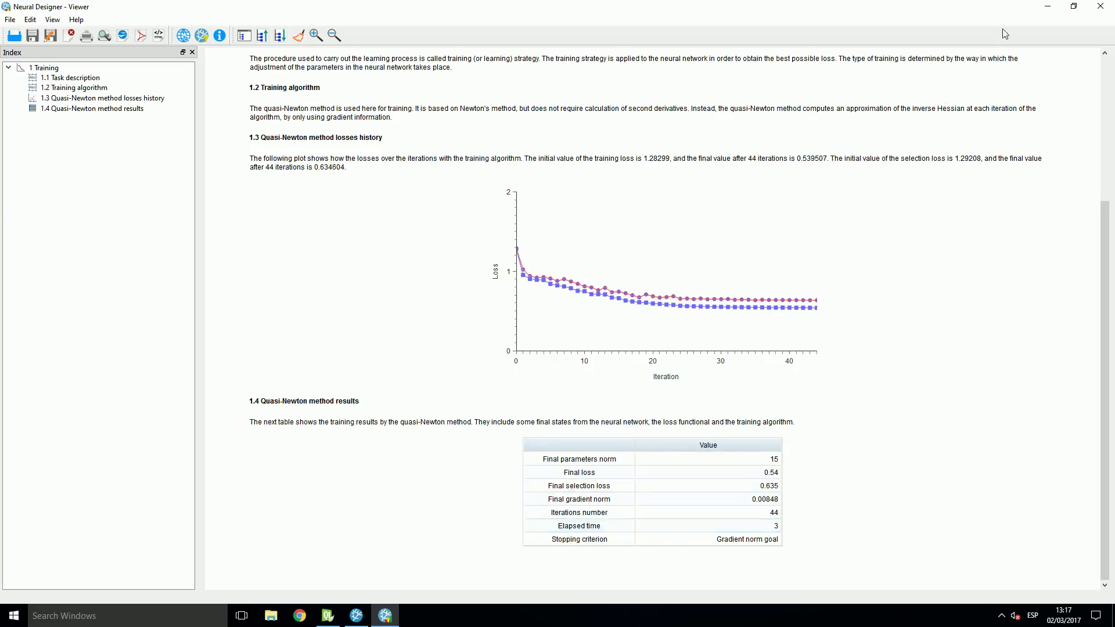
Close the Quasi-Newton results Viewer and show the bankmarketing Data set page (4120 rows, 17 columns).
click(1047, 5)
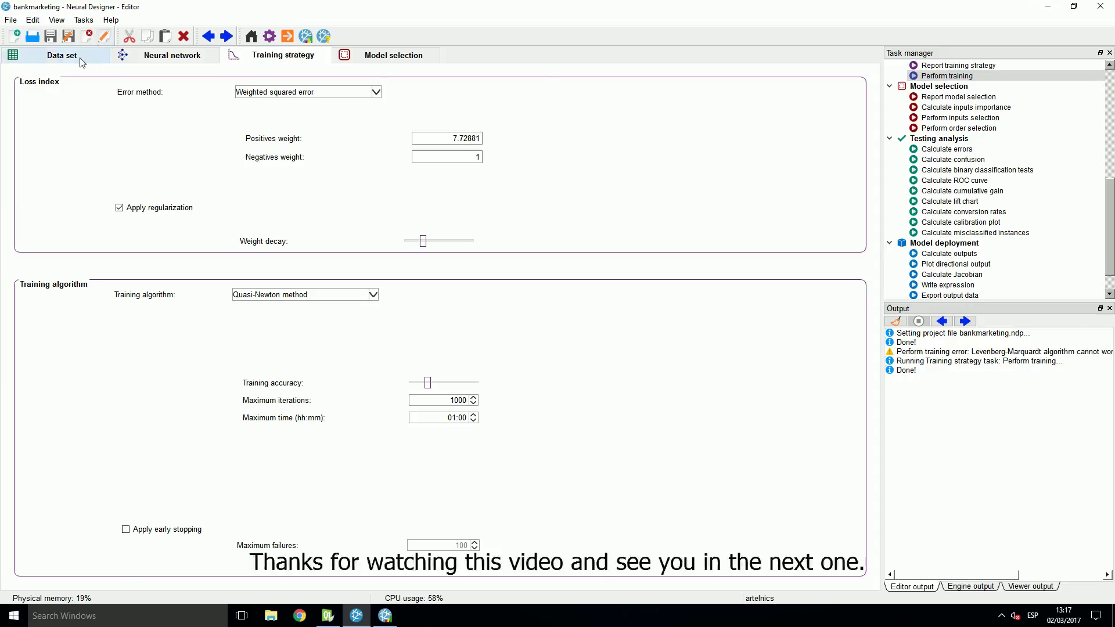
click(63, 55)
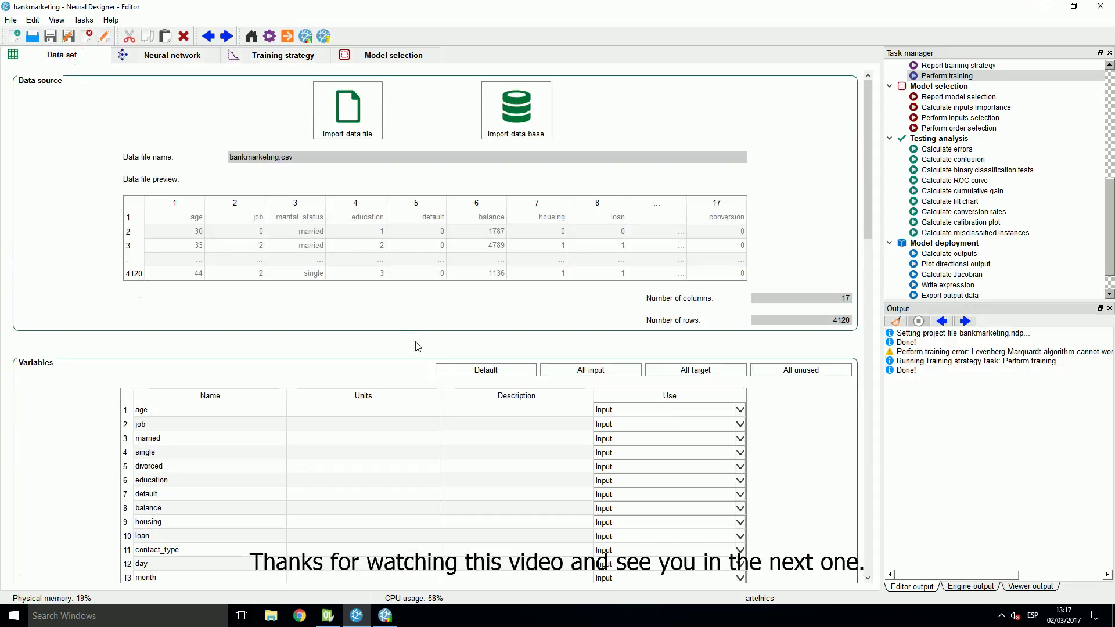